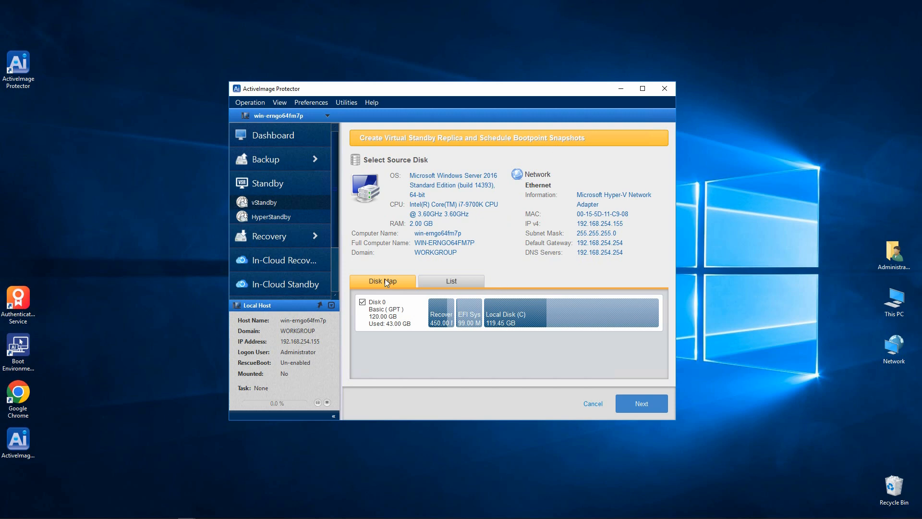
- Check Disk 0 in the list view of source disks and accept it as the source for the standby replica
left_click(447, 281)
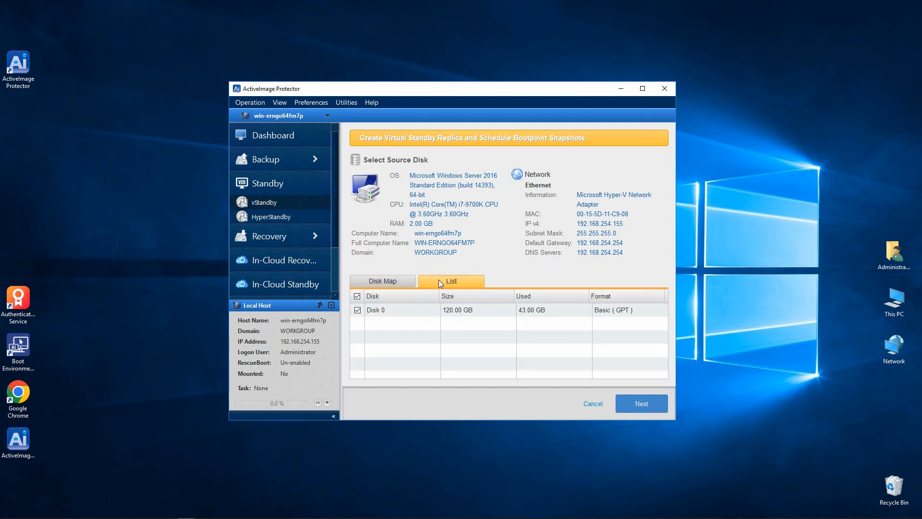
left_click(382, 281)
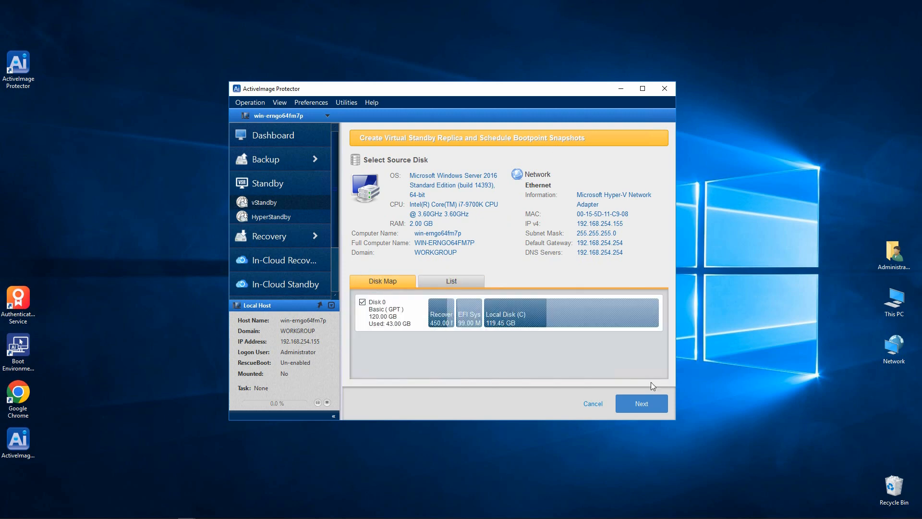
left_click(644, 403)
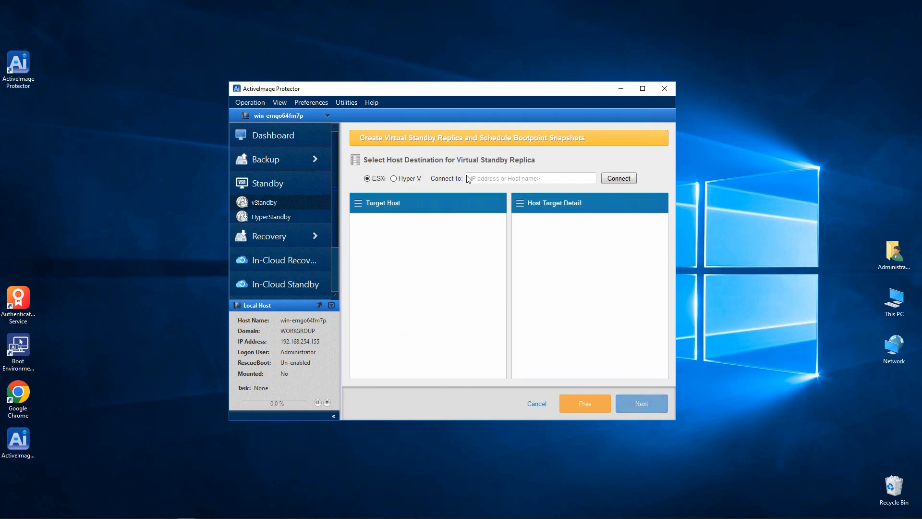
- Choose Hyper-V as the destination host type and start a connection to 192.168.254.148
left_click(394, 180)
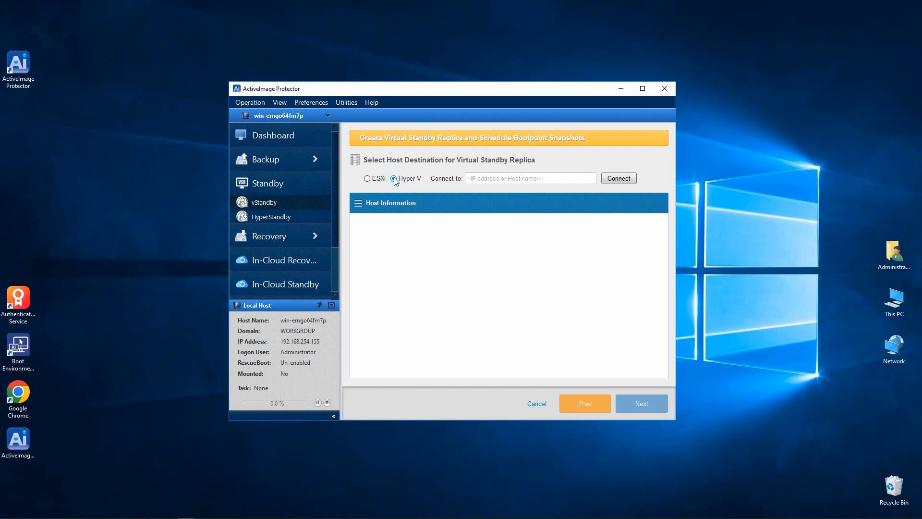
left_click(484, 179)
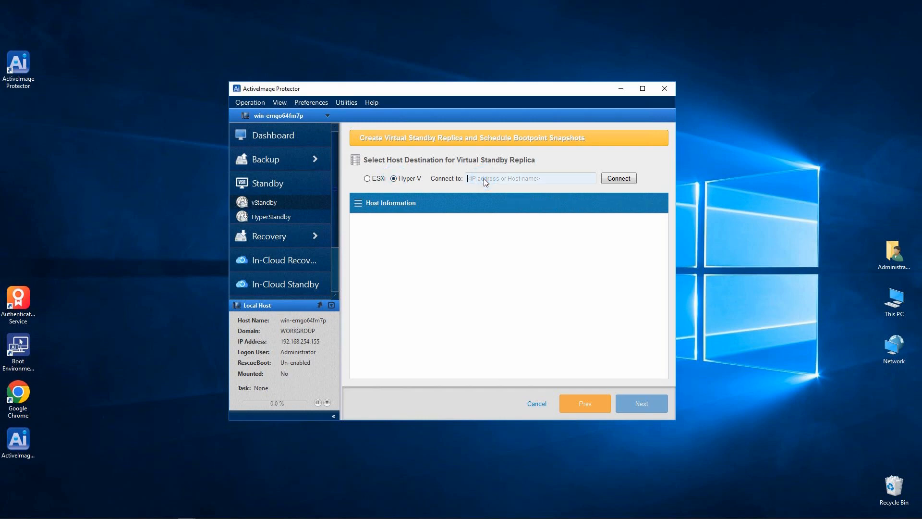
type("192.168.254.148")
left_click(617, 181)
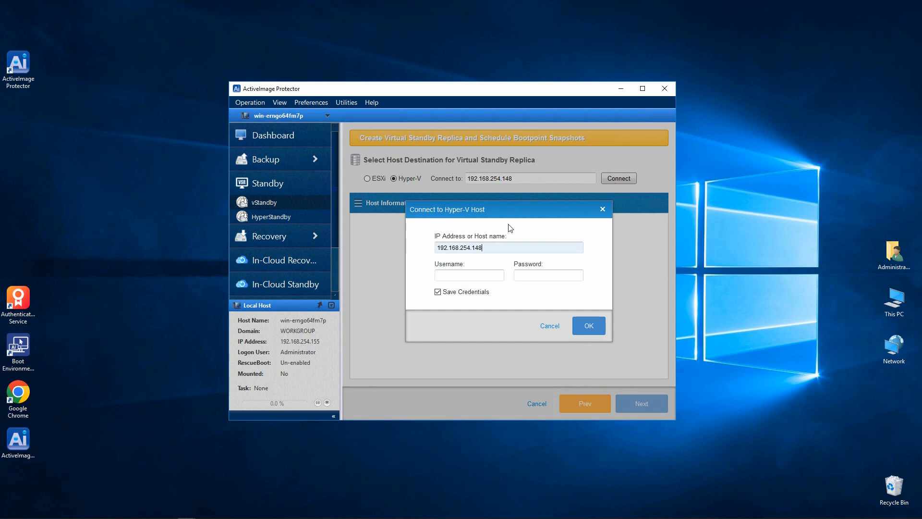
- Log in to the Hyper-V host as administrator with the account password, keep Save Credentials enabled, and continue to the replica configuration
left_click(470, 276)
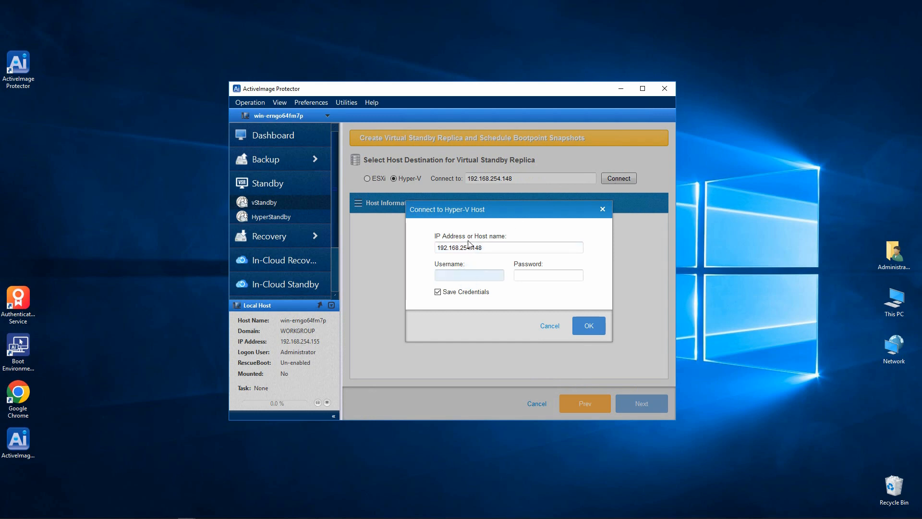
type("administrator")
key("Tab")
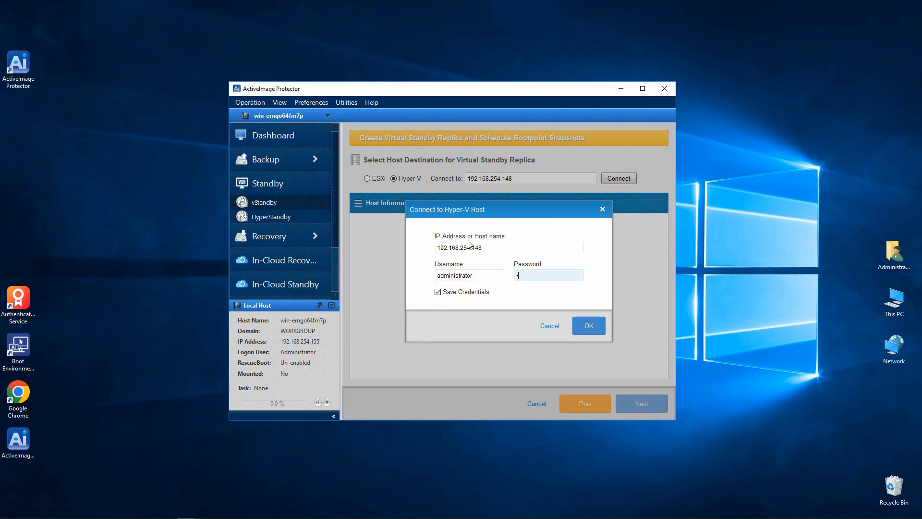
type("•••••••••")
left_click(437, 292)
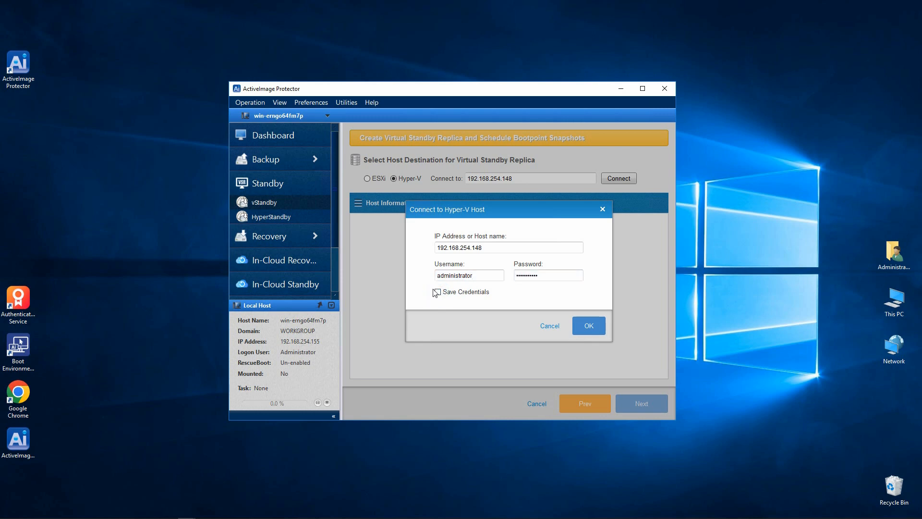
left_click(437, 292)
left_click(589, 327)
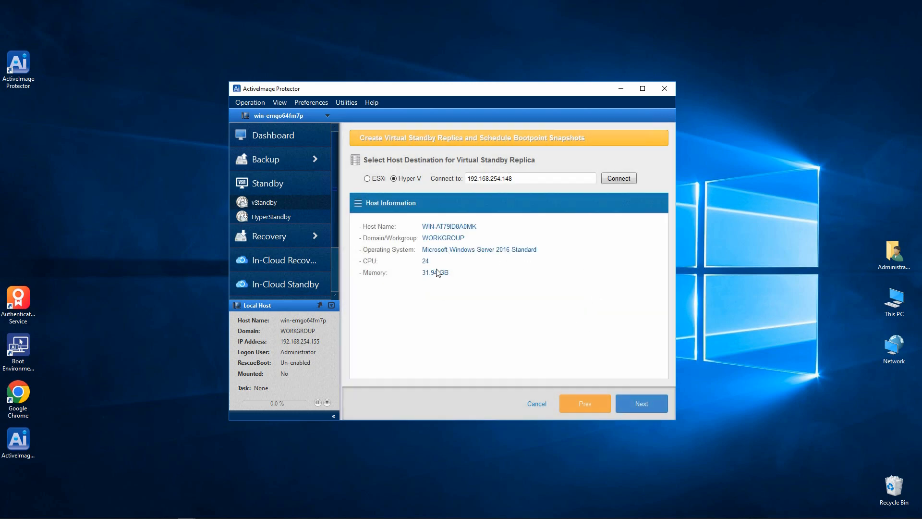
left_click(644, 406)
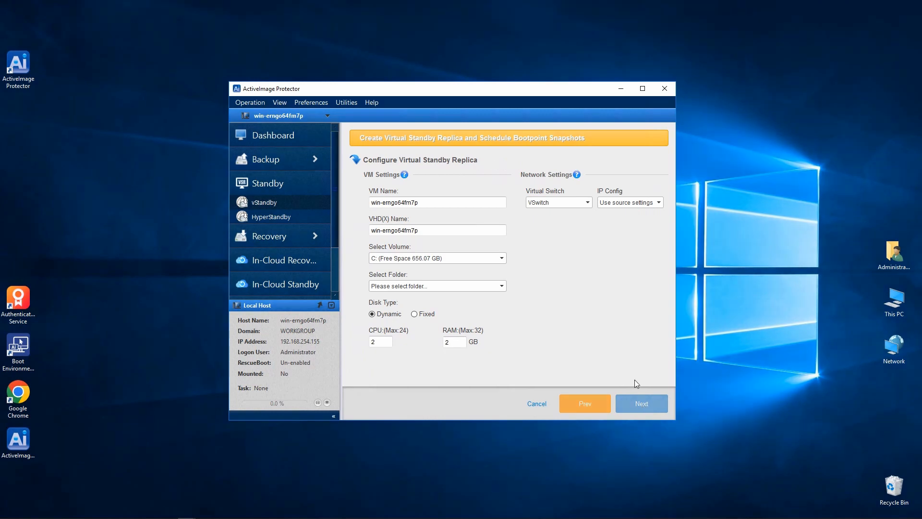
- Name the replica VM win-erngo64fm7p-vStandbyReplica and keep volume C: as its storage location
left_click(419, 203)
type("-")
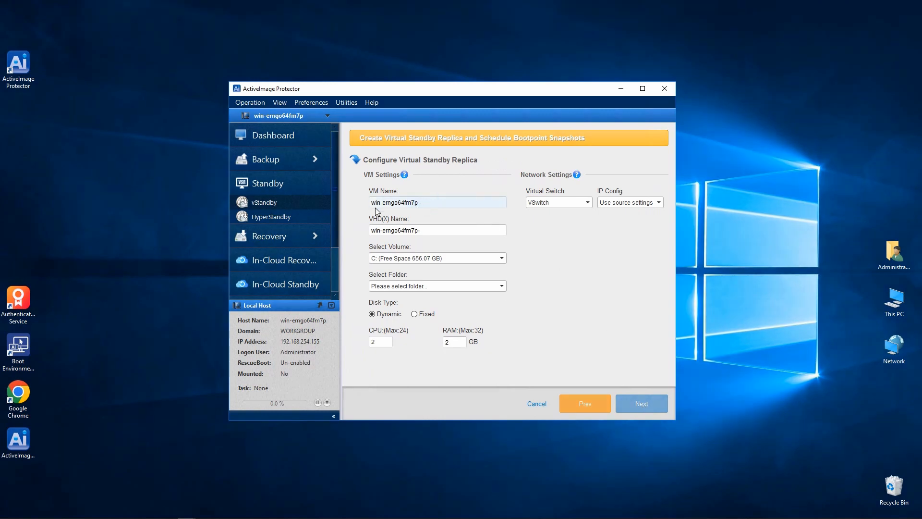
type("vStandbyReplica")
left_click(405, 260)
left_click(404, 259)
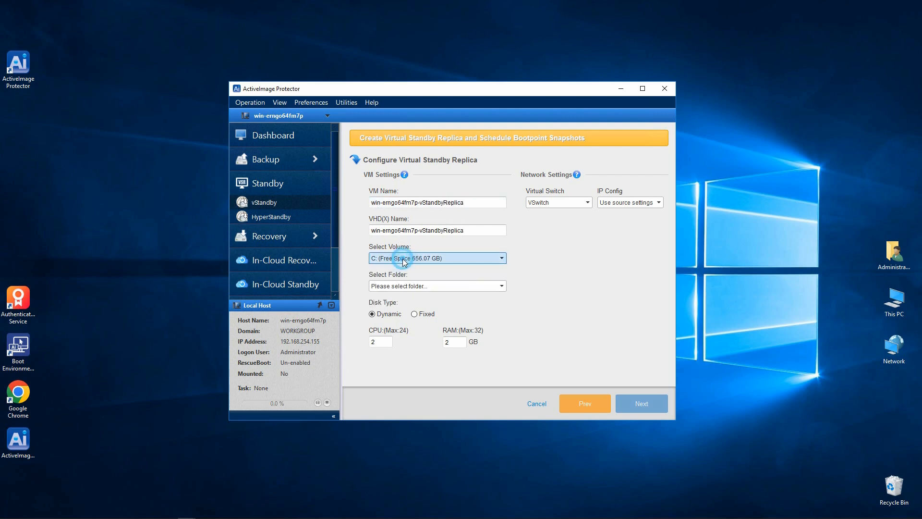
- Create a new destination folder named HyperVMs for the replica
left_click(402, 288)
left_click(390, 311)
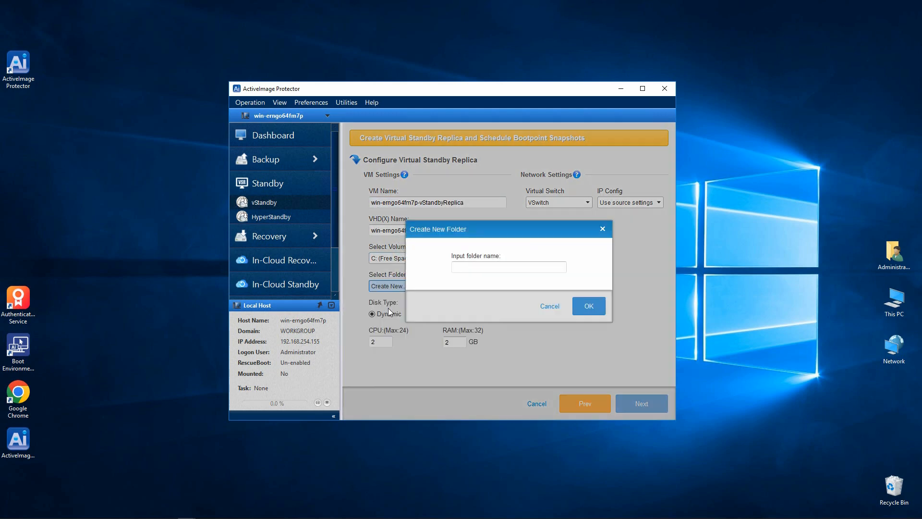
left_click(462, 270)
type("HyperVMs")
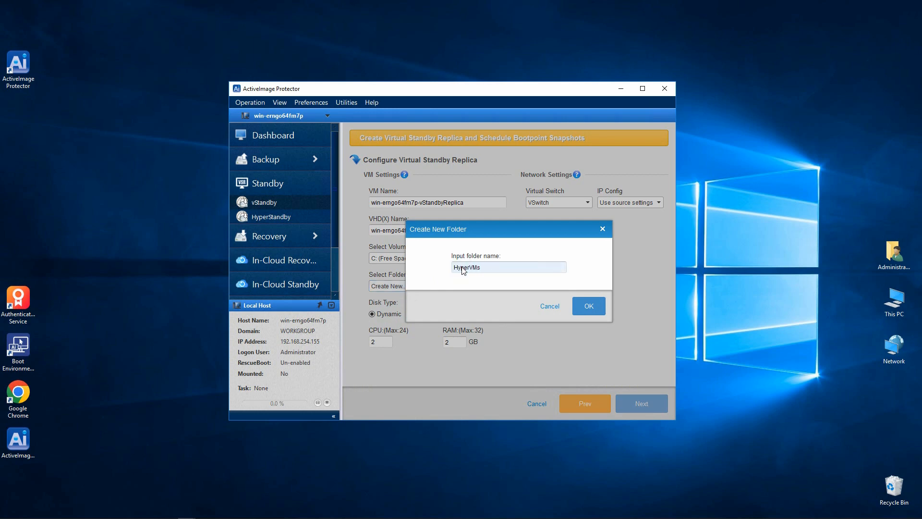
left_click(591, 310)
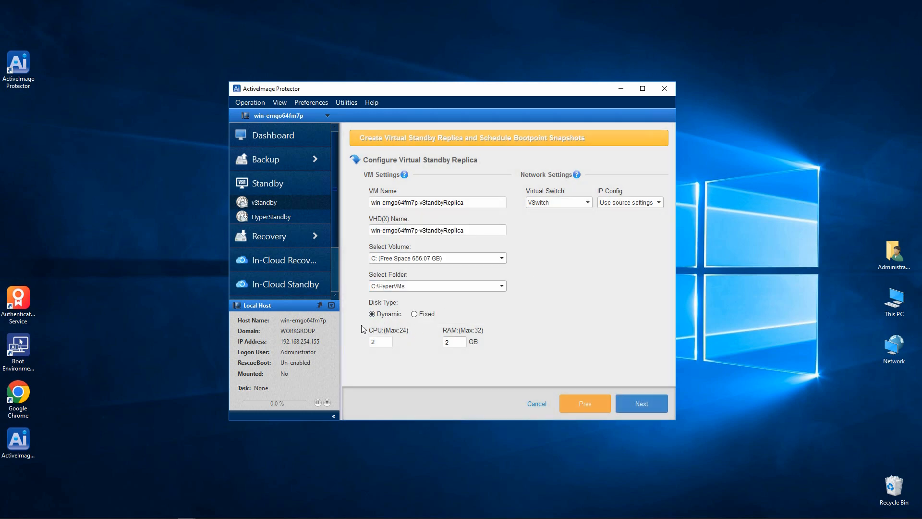
- Set the replica VM to 4 CPUs and 8 GB of RAM
left_click(388, 339)
left_click(389, 339)
left_click(463, 339)
- Connect the replica to the VSwitch virtual switch with DHCP as its IP configuration, and continue to the schedule
left_click(589, 204)
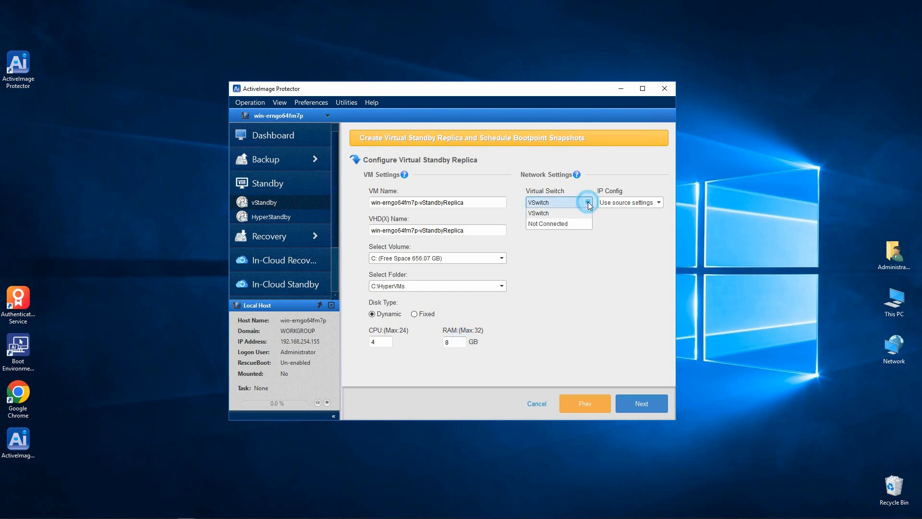
left_click(550, 214)
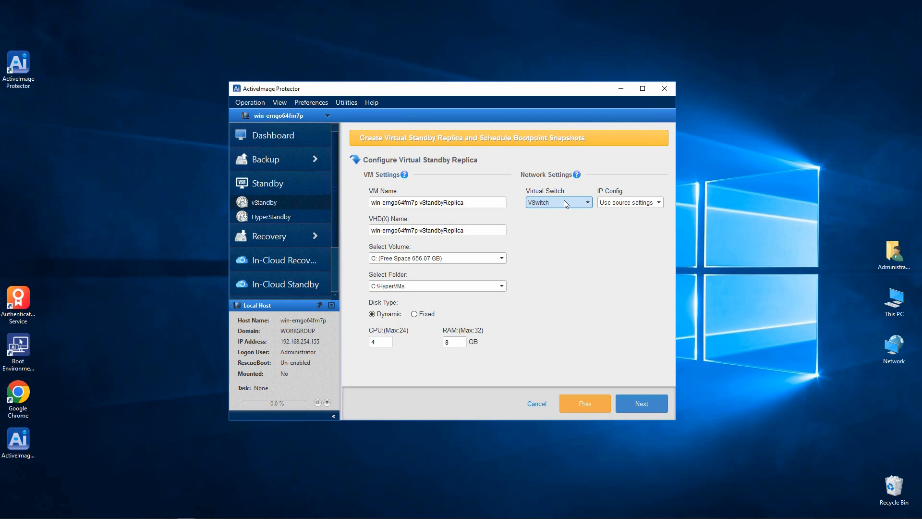
left_click(660, 203)
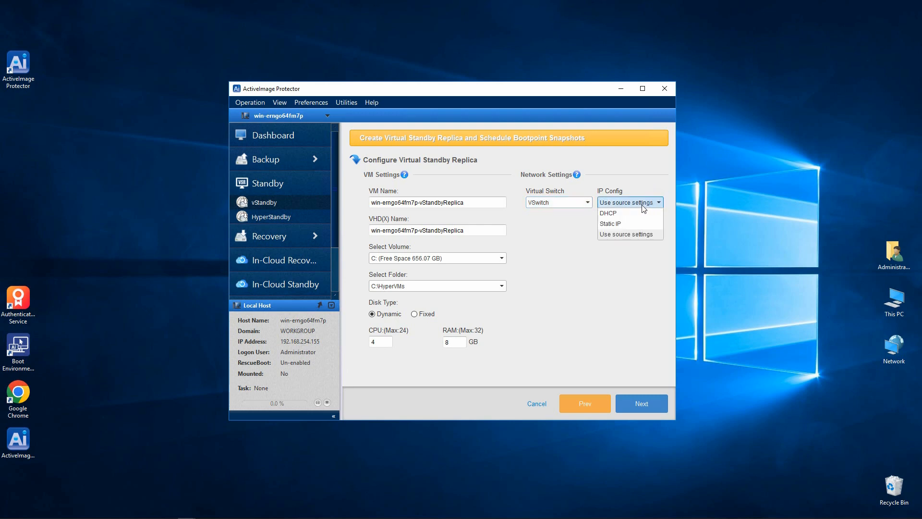
left_click(608, 214)
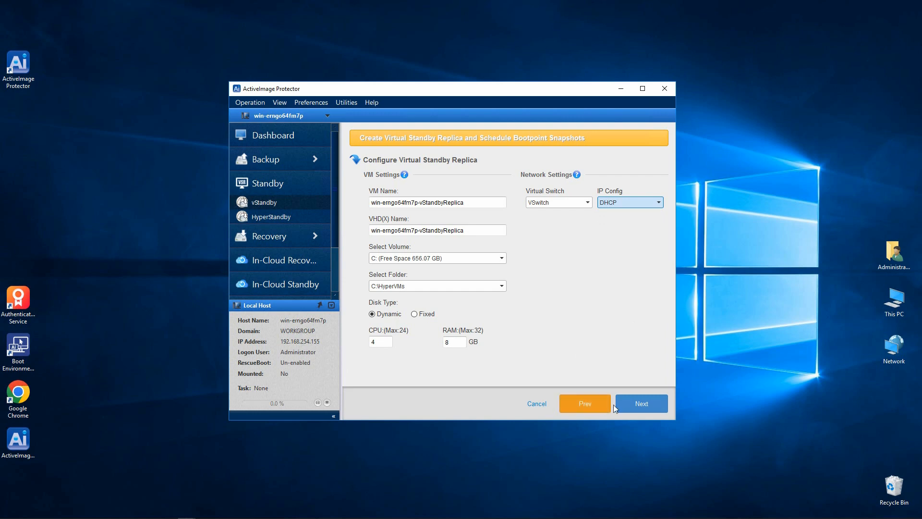
left_click(645, 406)
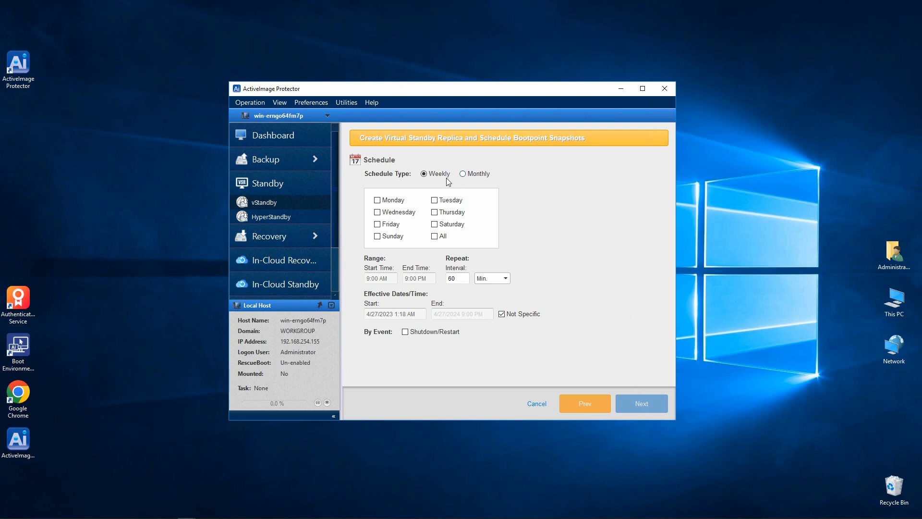
- Schedule the weekly snapshots to run on all days of the week
left_click(378, 200)
left_click(378, 212)
left_click(377, 224)
left_click(377, 236)
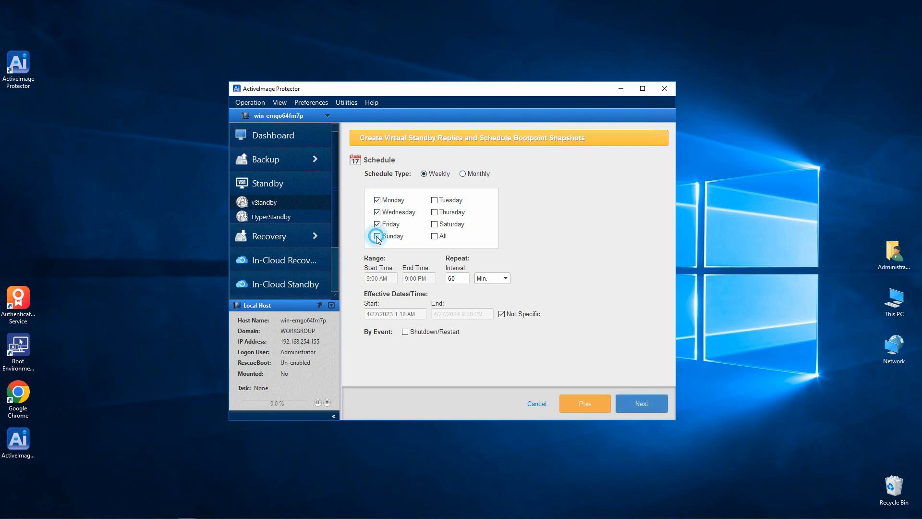
left_click(435, 224)
left_click(436, 238)
- Set the end time of the daily snapshot range to 4:00 PM
left_click(409, 280)
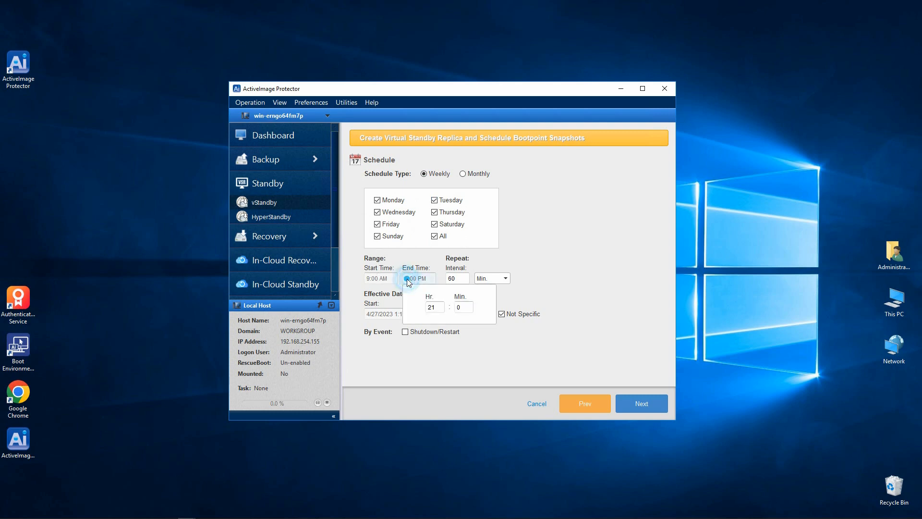
left_click(434, 309)
left_click(441, 308)
left_click(441, 308)
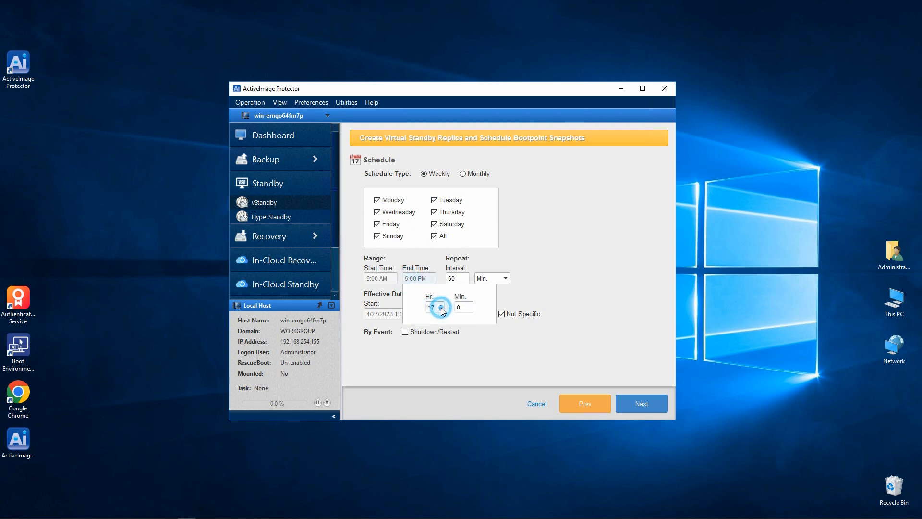
left_click(441, 309)
left_click(441, 308)
left_click(441, 309)
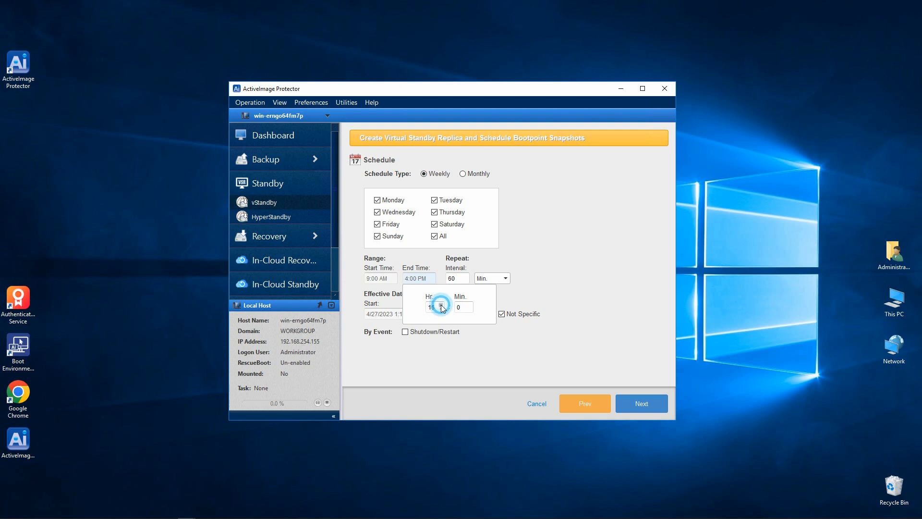
left_click(439, 260)
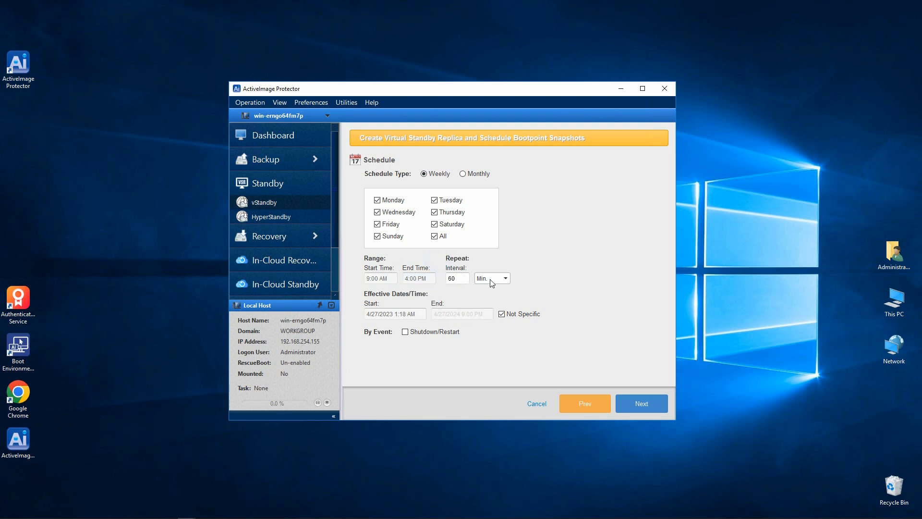
- Check the schedule's effective dates, keep the start date and the unspecified end date, and continue to the options
left_click(400, 317)
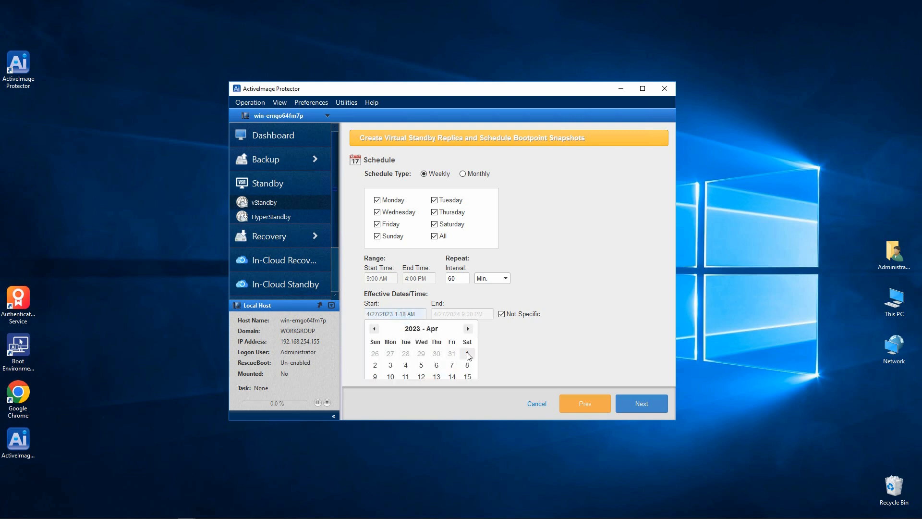
left_click(465, 316)
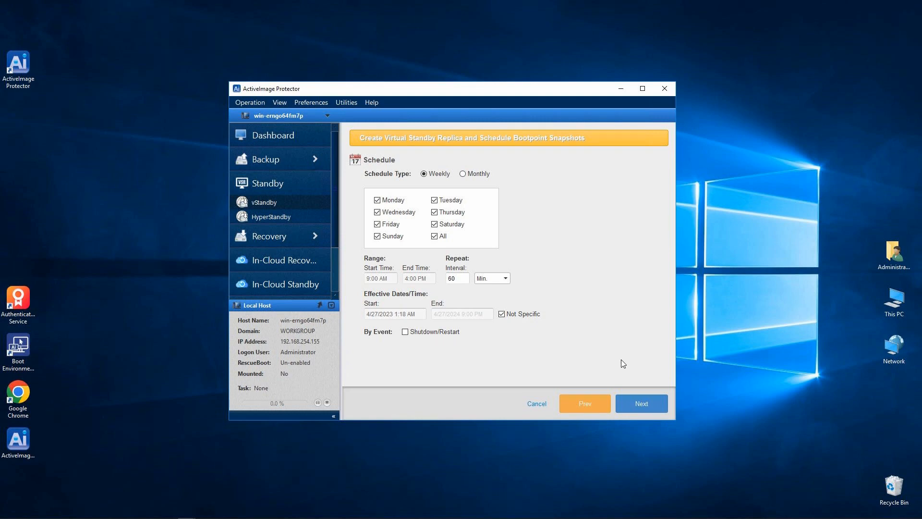
left_click(639, 406)
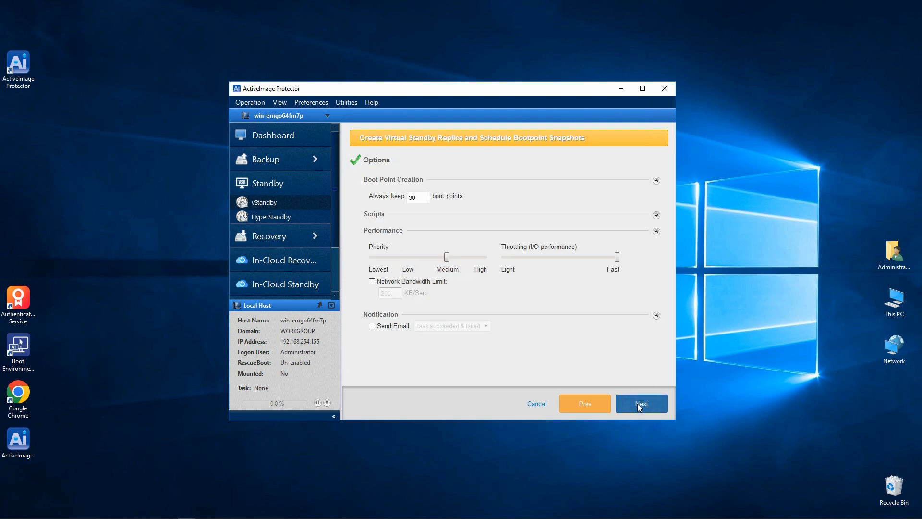
- Set the number of boot points to always keep to 20
left_click(428, 199)
left_click(428, 199)
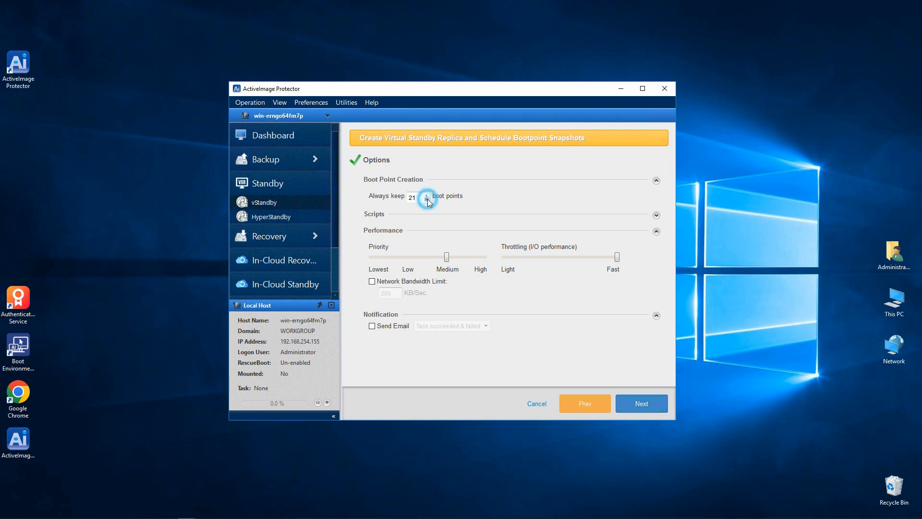
left_click(428, 199)
- Examine the snapshot script options and the network bandwidth limit, leaving the limit disabled
left_click(657, 216)
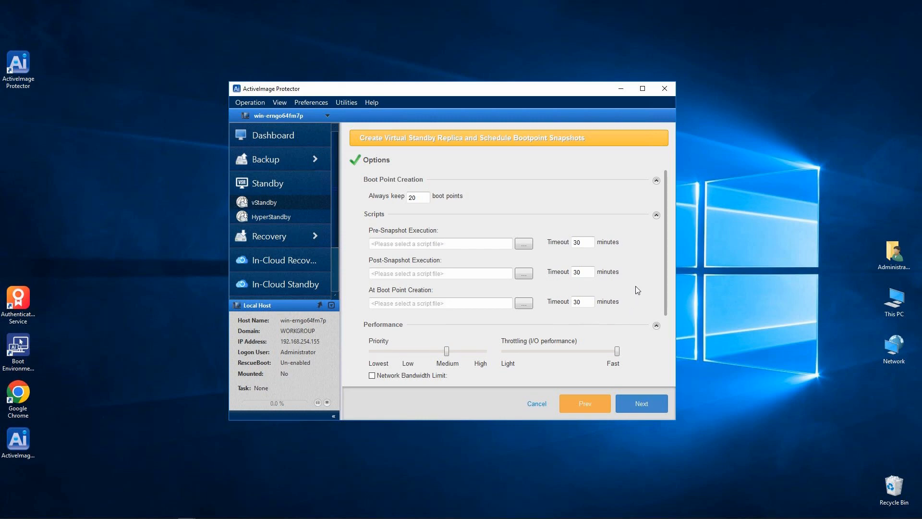
left_click_drag(665, 261, 652, 331)
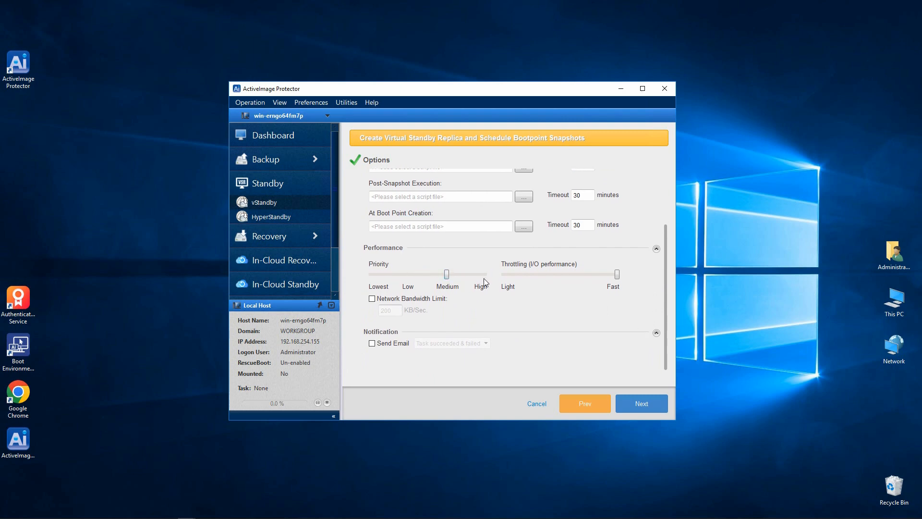
left_click(372, 298)
left_click(372, 298)
- Enable email notification for the Task succeeded & failed condition
left_click(373, 344)
left_click(478, 345)
left_click(486, 343)
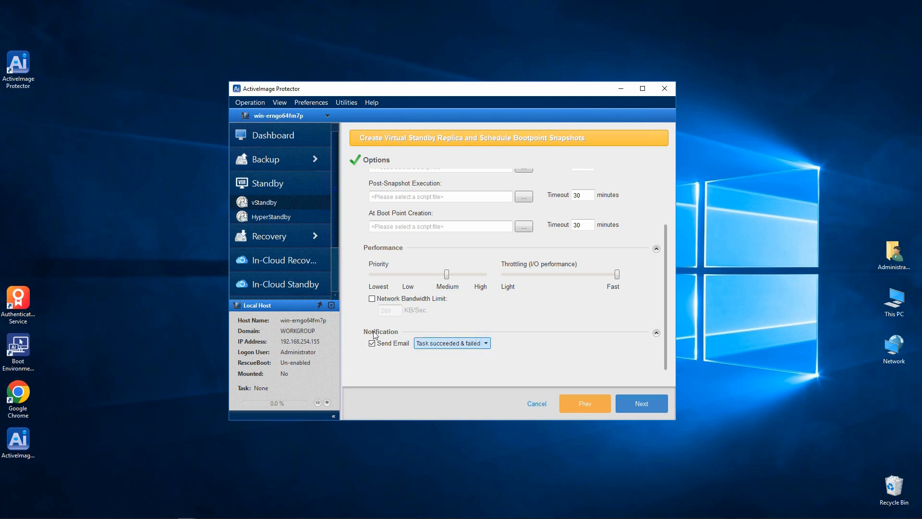
- Proceed to the summary, finish the standby replica setup, and create the first boot point immediately
left_click(644, 405)
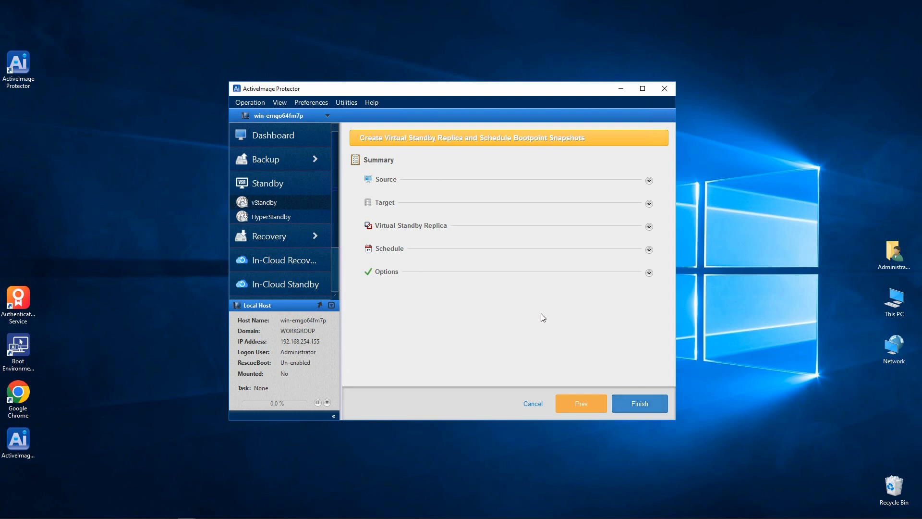
left_click(639, 404)
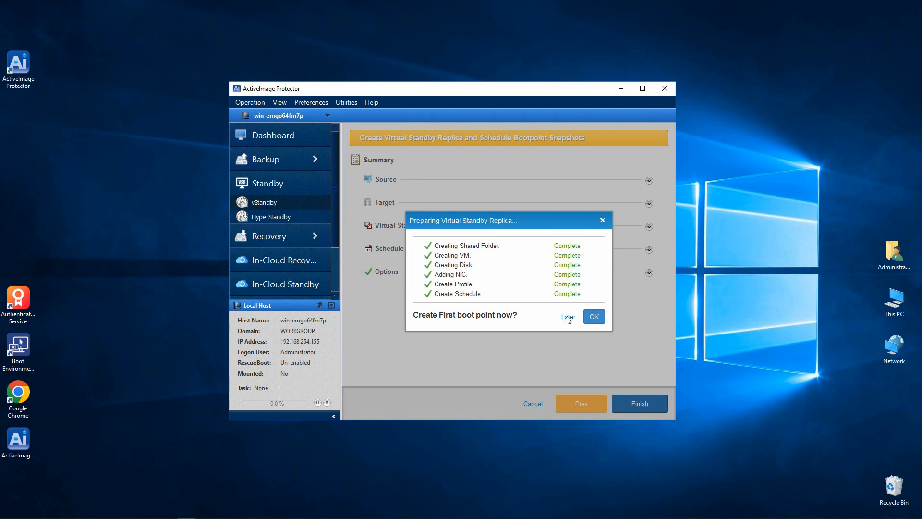
left_click(594, 318)
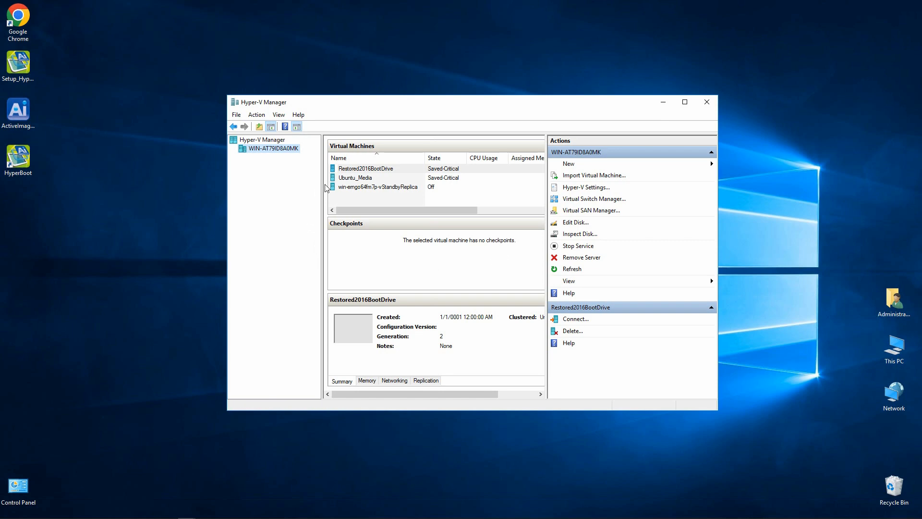
- In Hyper-V Manager, select the win-erngo64fm7p-vStandbyReplica virtual machine to examine its checkpoints
left_click(360, 187)
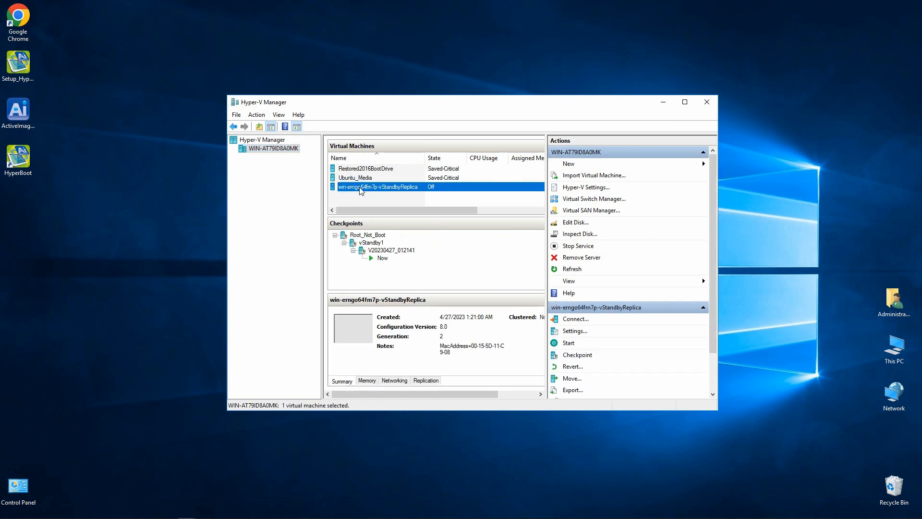